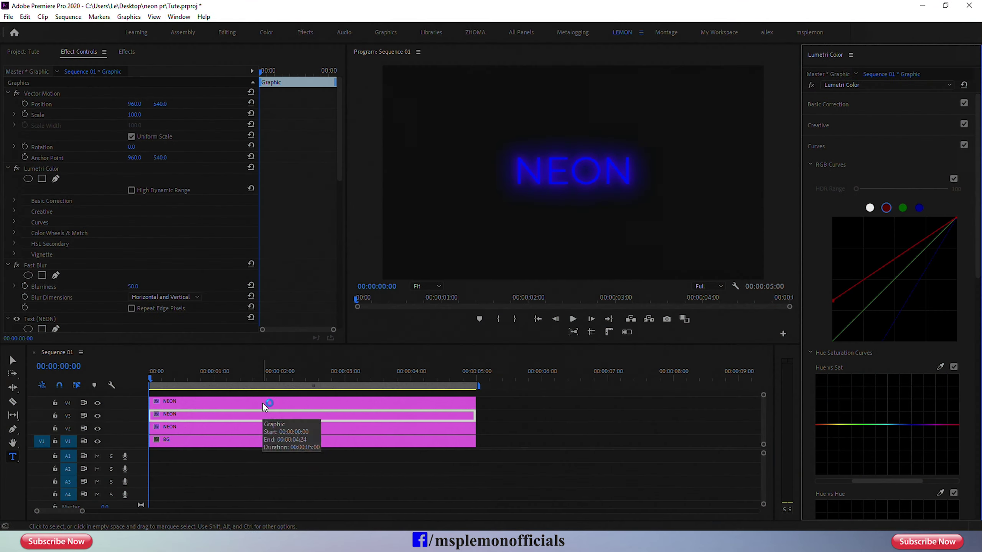
- Select the top NEON clip while previewing the finished neon example
left_click(263, 406)
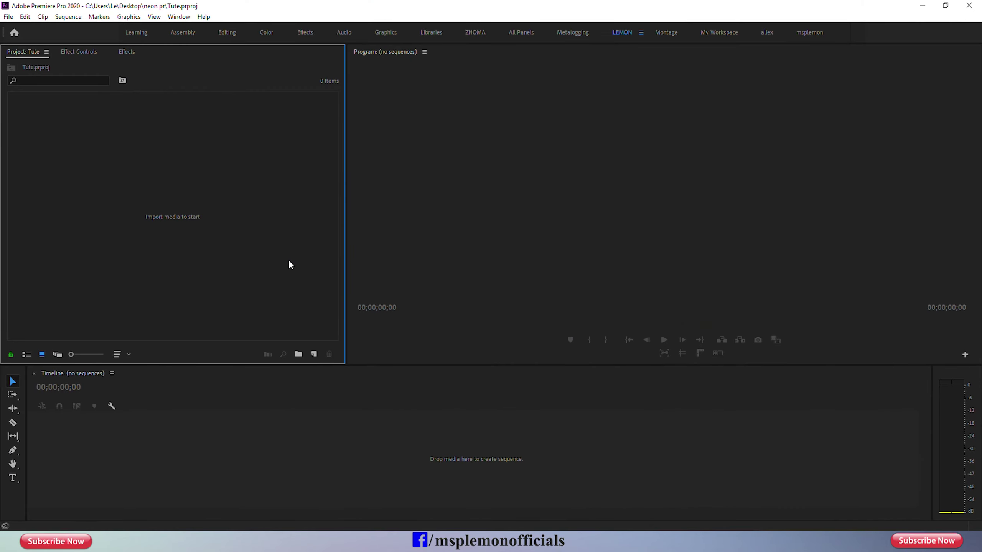
- Create Sequence 01 at 1920x1080, 25 fps
left_click(315, 356)
left_click(329, 368)
left_click_drag(502, 253, 515, 260)
left_click(568, 436)
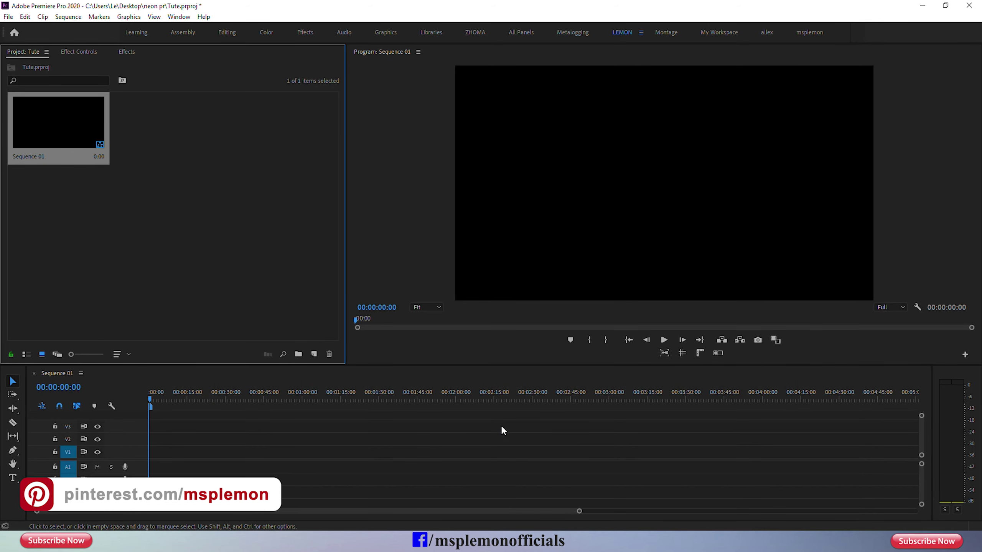
- Create a dark grey 111111 colour matte named BG and place it on V1
left_click(314, 333)
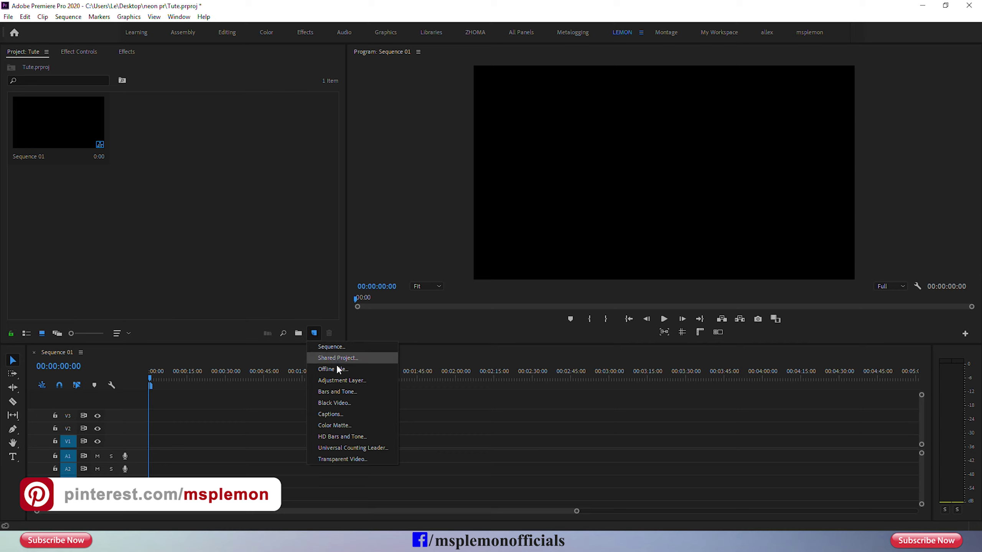
left_click(344, 424)
left_click(493, 308)
left_click(366, 213)
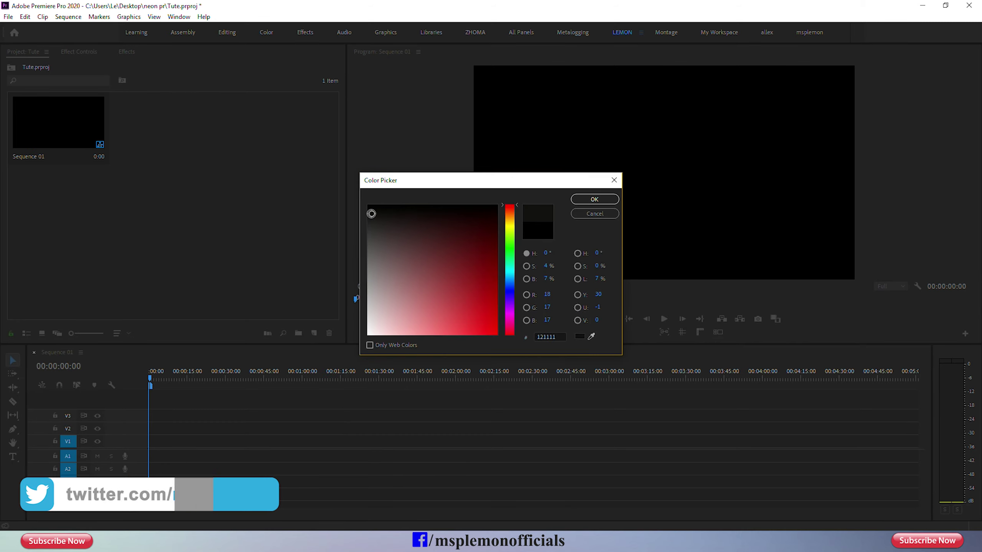
left_click(594, 199)
type("BG")
key("Return")
left_click_drag(161, 123, 155, 441)
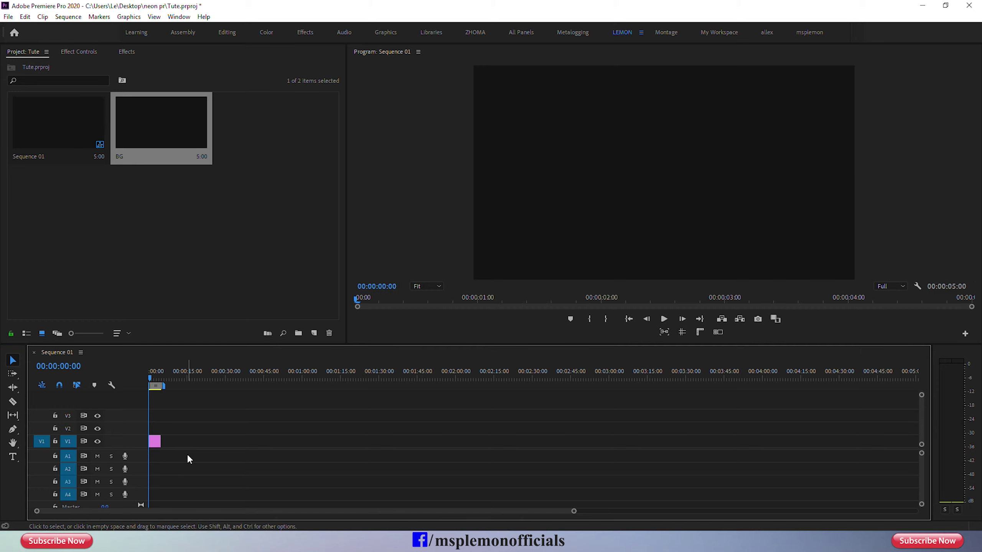
- Add a NEON text layer over the dark background
left_click_drag(574, 511, 331, 511)
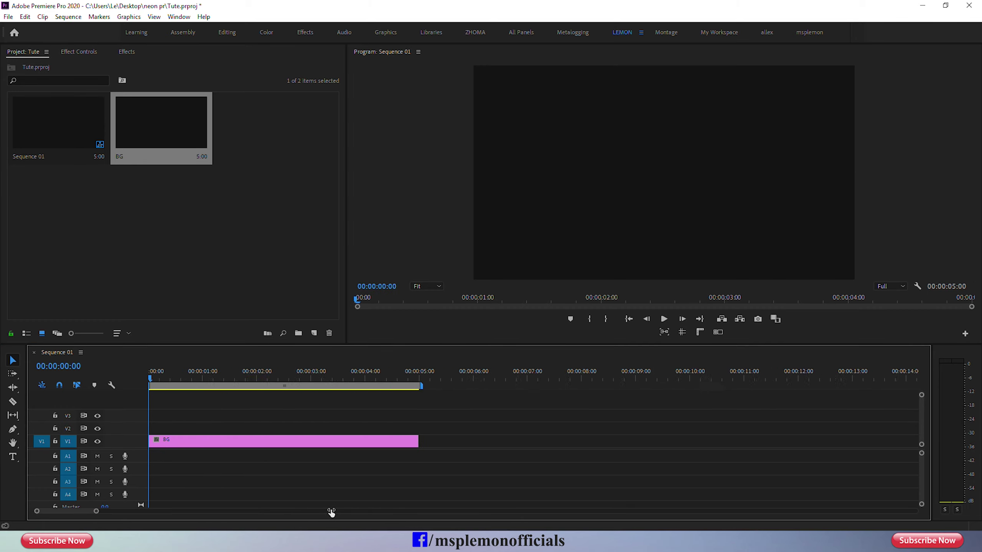
key("t")
left_click(654, 173)
type("NEON")
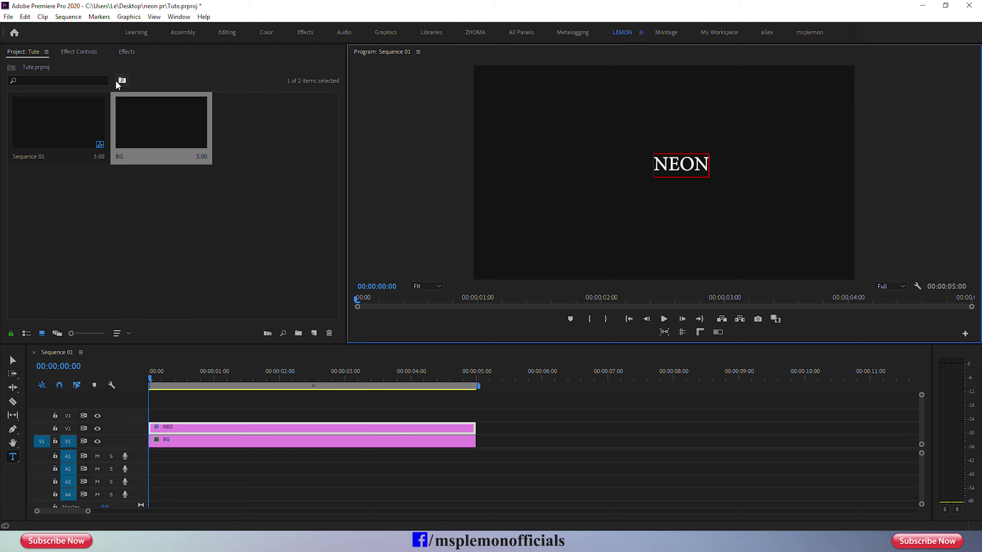
- Set the NEON text font to Montserrat and centre it vertically and horizontally
left_click(87, 53)
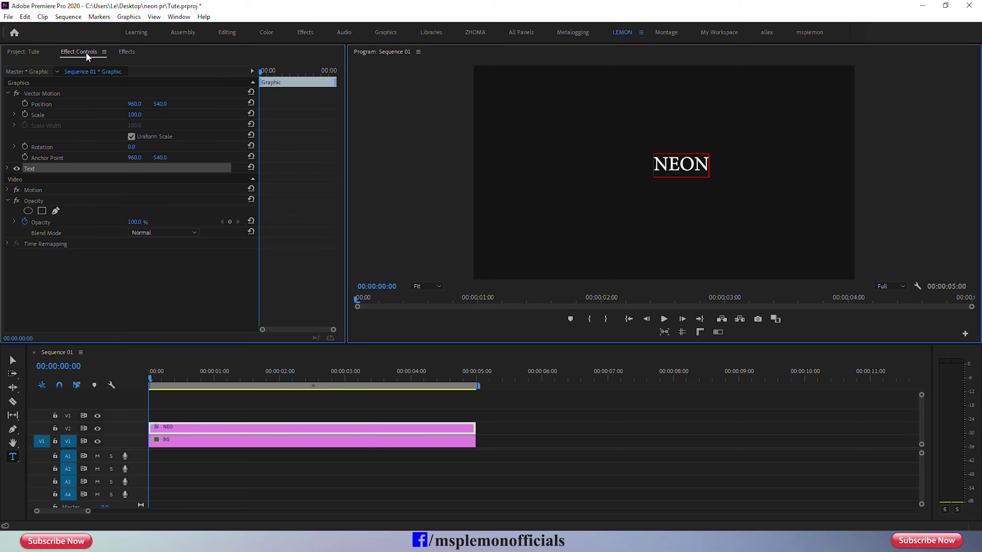
left_click(7, 168)
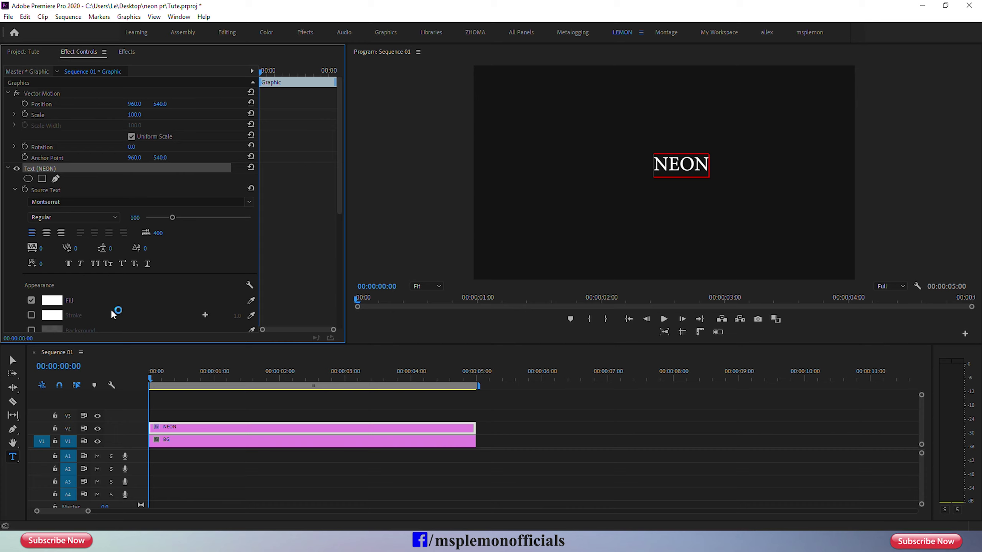
double_click(680, 165)
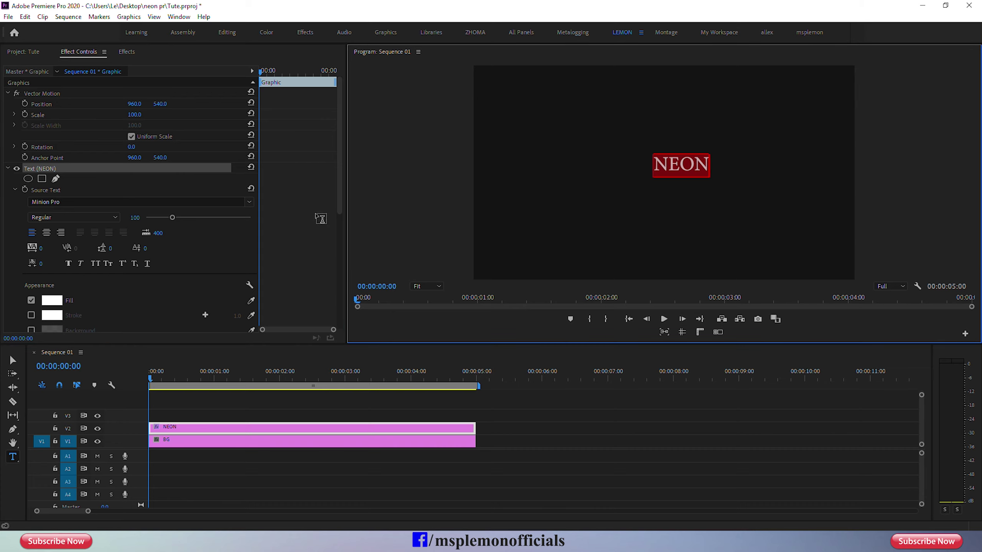
left_click(91, 202)
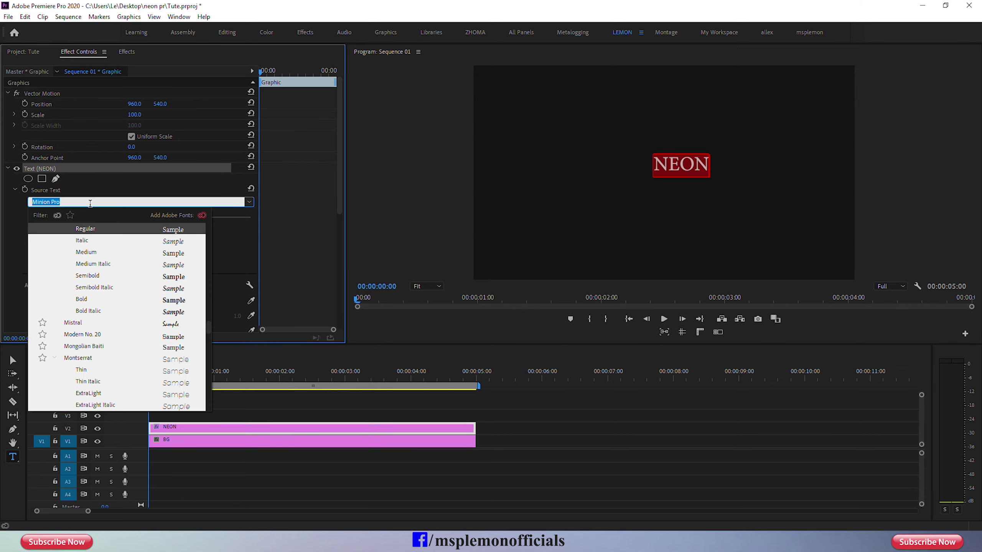
left_click(78, 358)
left_click(72, 200)
left_click(83, 200)
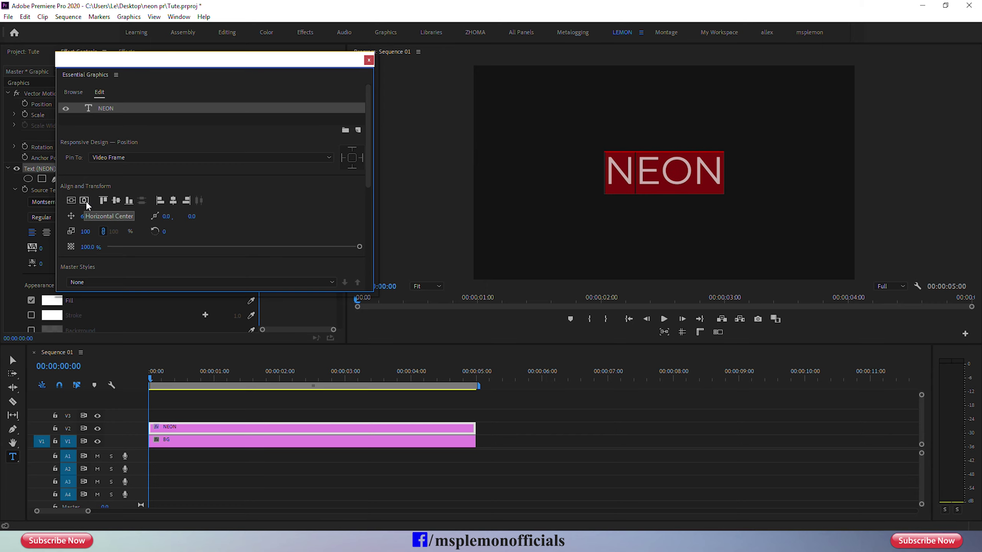
left_click(369, 61)
- Give the NEON text a blue 001EFF fill
left_click(52, 301)
left_click(586, 201)
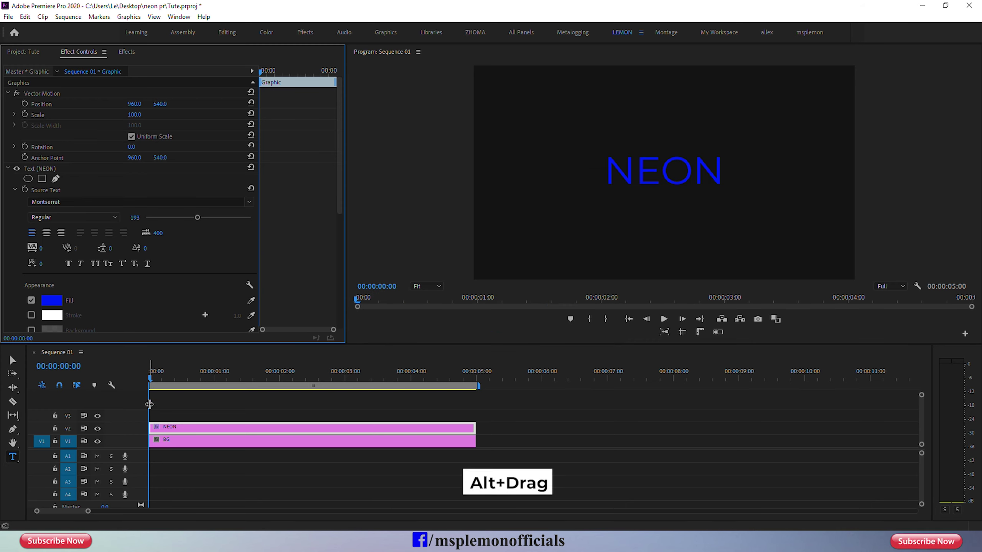
left_click(171, 429)
- Duplicate the NEON clip onto the tracks above and save the project
left_click_drag(167, 428, 166, 406)
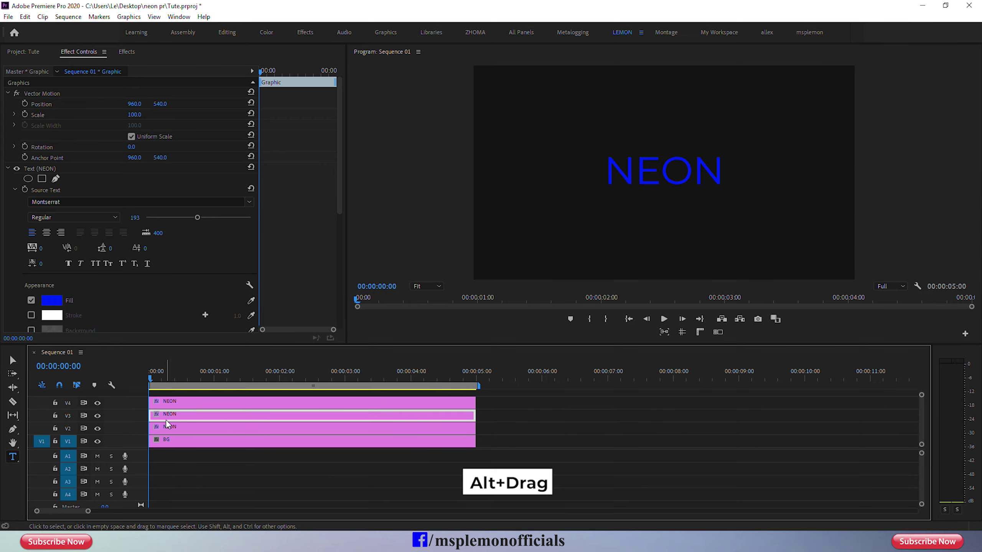
left_click(165, 426)
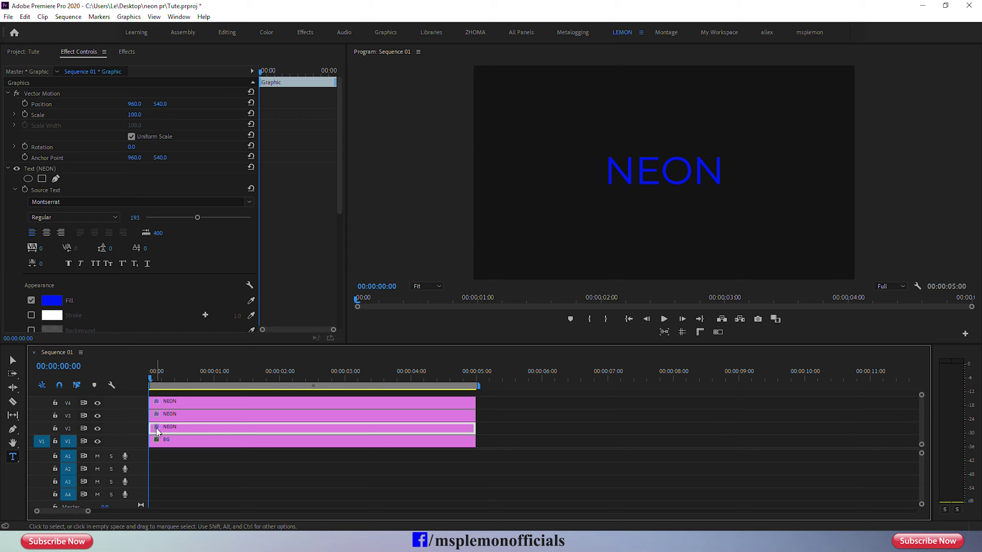
key("ctrl+s")
- Apply Fast Blur to the lowest NEON copy and raise its blurriness into a glow
left_click(128, 56)
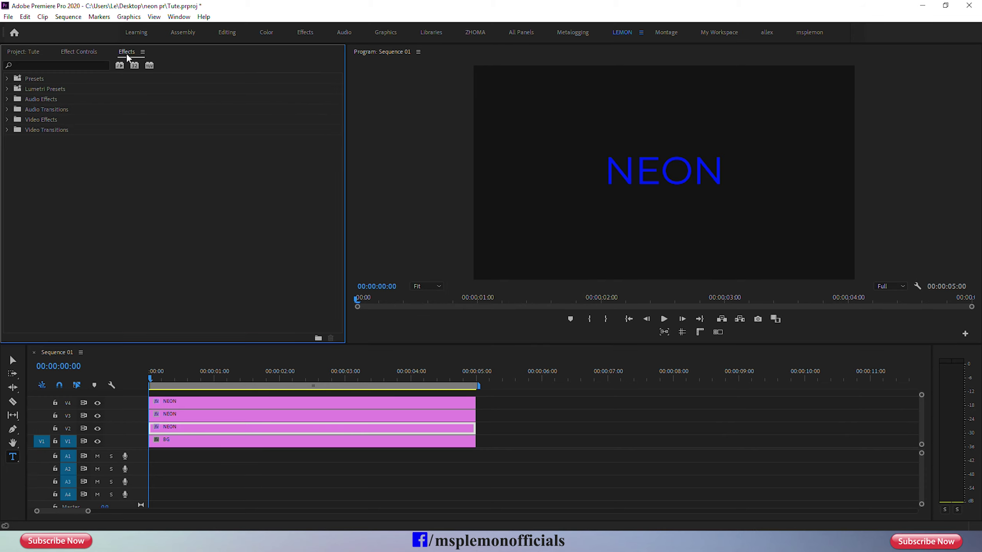
left_click(67, 65)
type("fast")
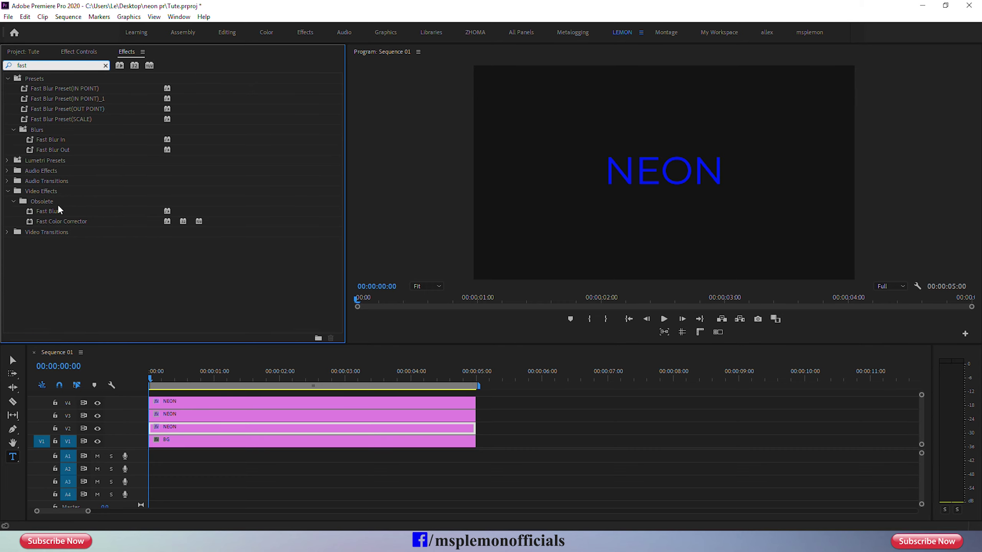
left_click_drag(53, 213, 54, 224)
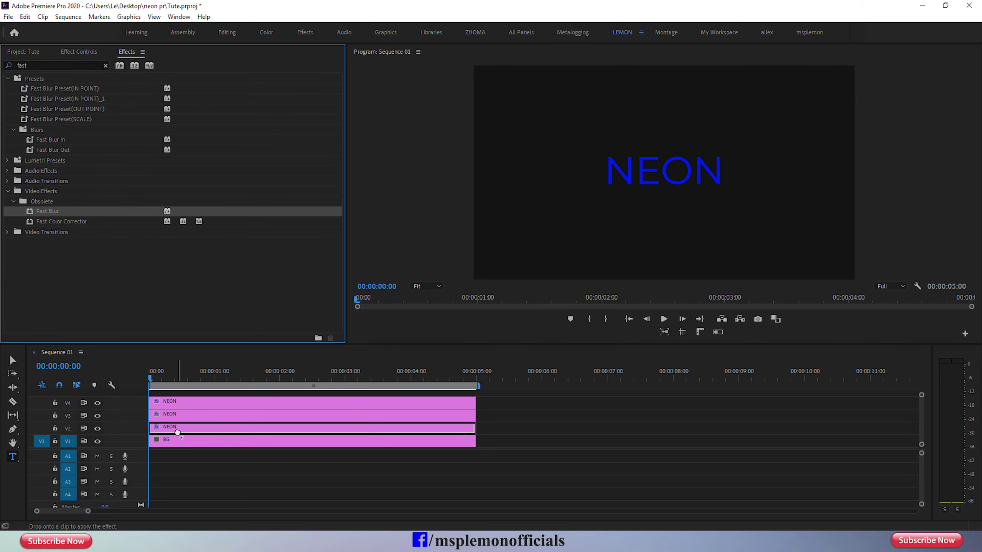
left_click_drag(55, 224, 179, 430)
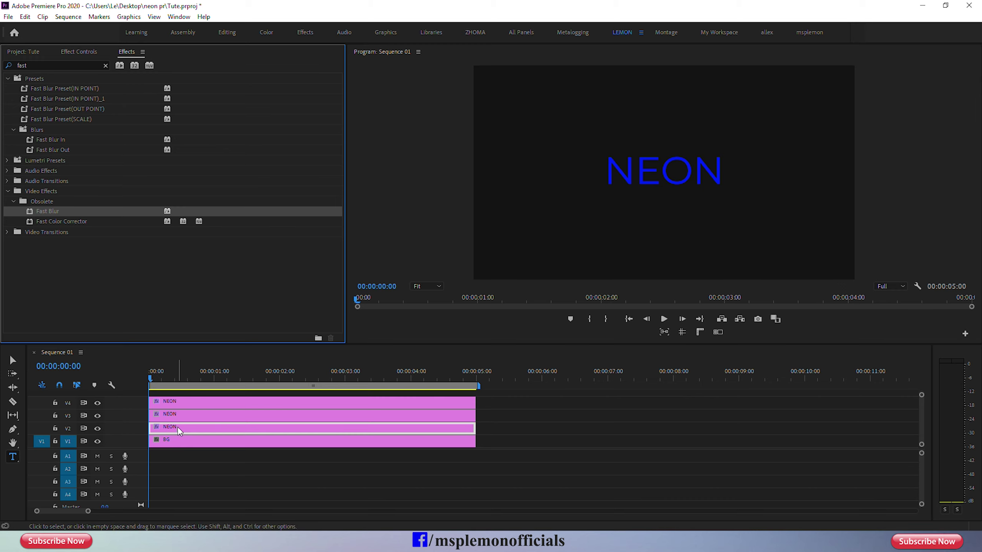
left_click(79, 52)
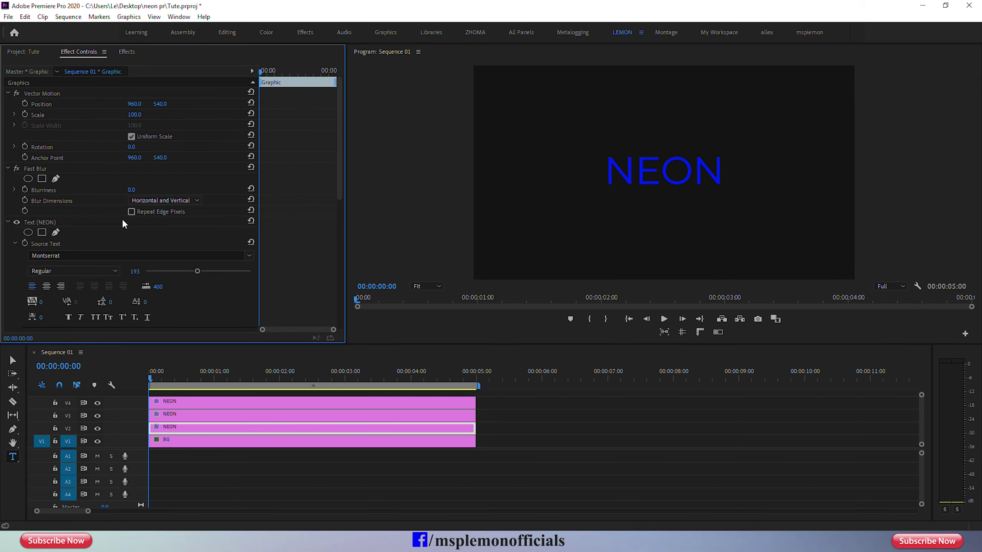
left_click(42, 170)
left_click_drag(132, 189, 154, 190)
- Add Fast Blur to the middle NEON copy as well
left_click(271, 414)
left_click(126, 51)
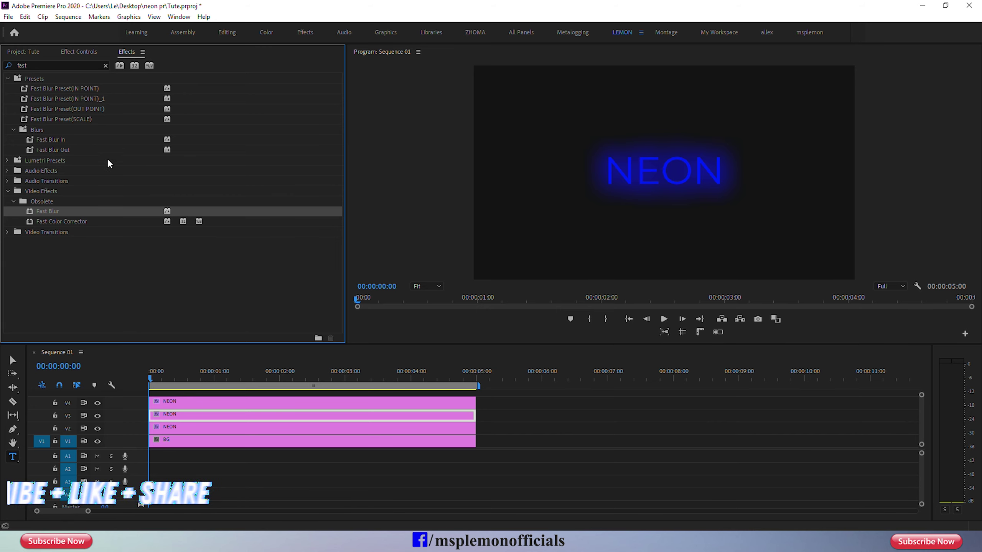
left_click_drag(49, 212, 163, 417)
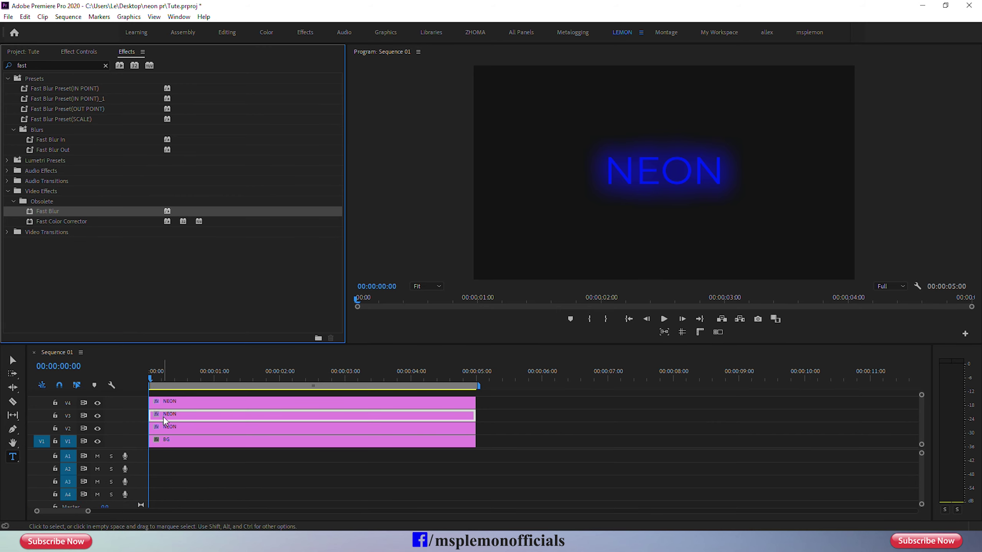
- Set the middle NEON copy's Fast Blur Blurriness to 50, then show Lumetri Color
left_click(82, 52)
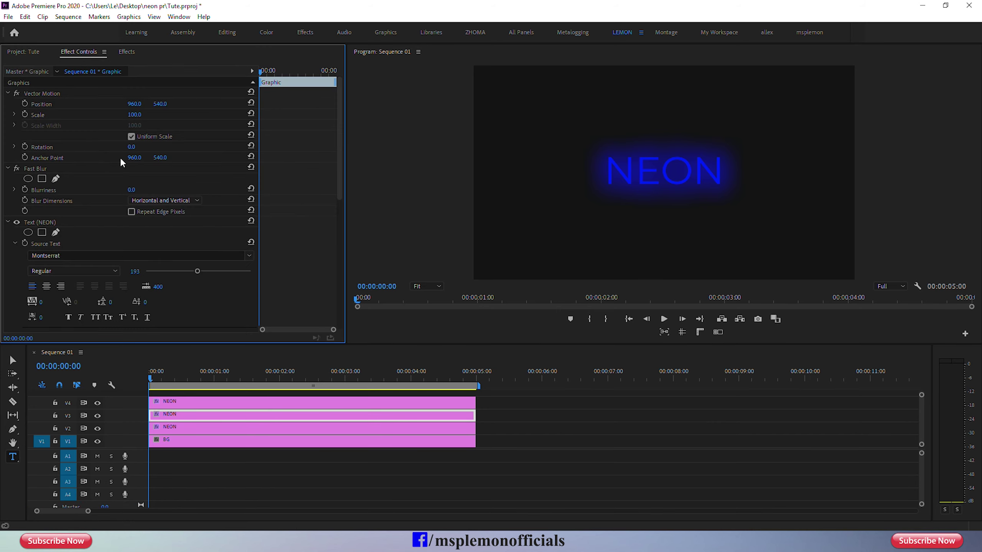
left_click(133, 190)
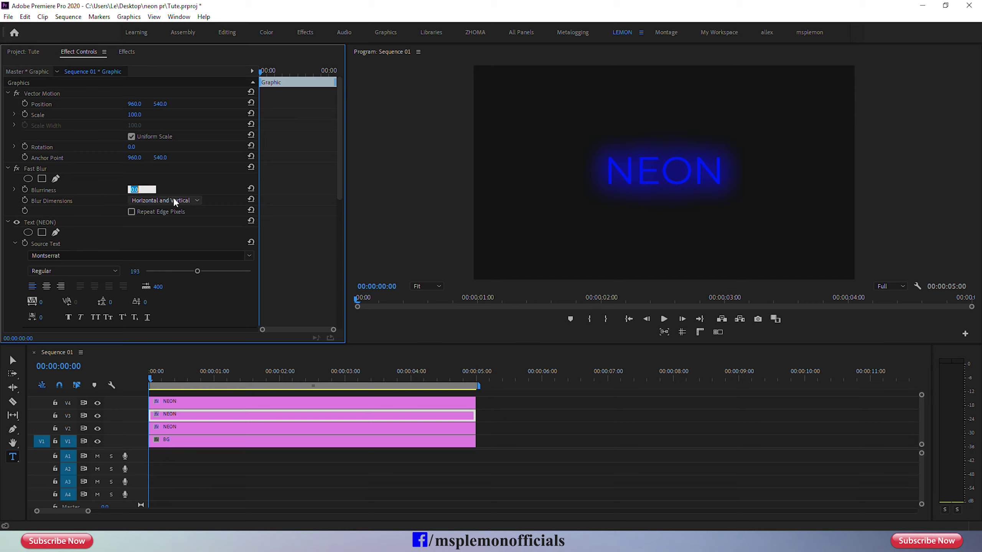
type("50")
key("Return")
key("shift+7")
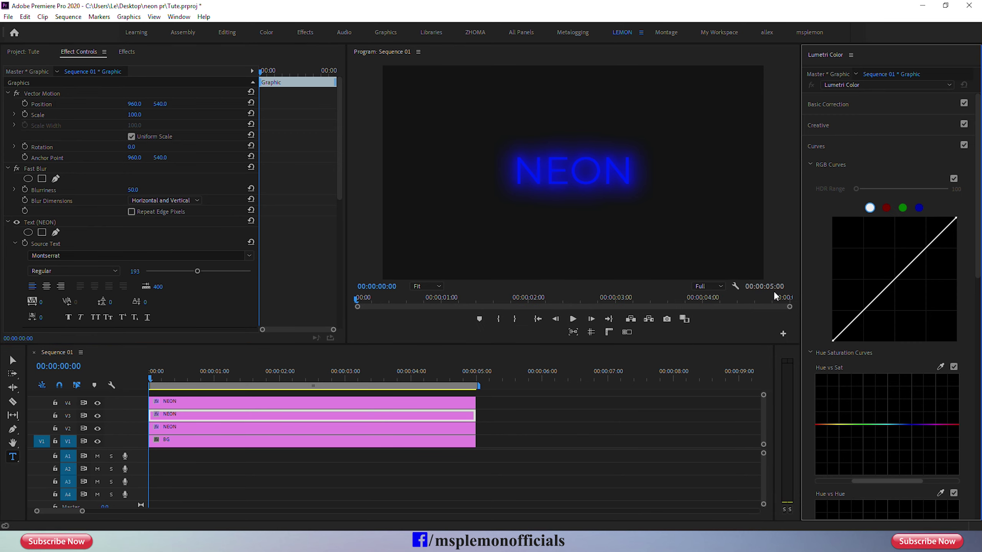
- Tint the glow via RGB curves: lift red shadows and pull blue's dark end right
left_click(886, 208)
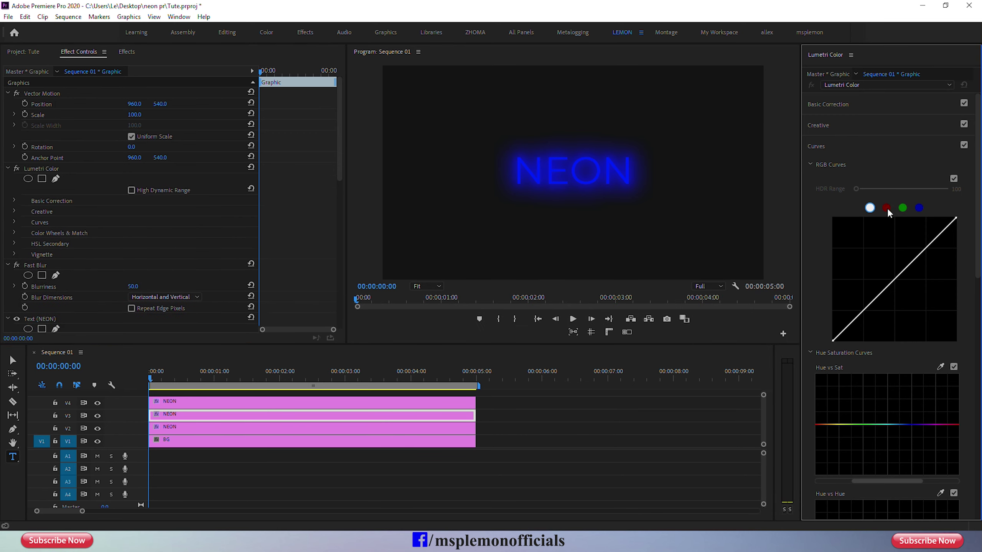
left_click_drag(835, 346, 819, 316)
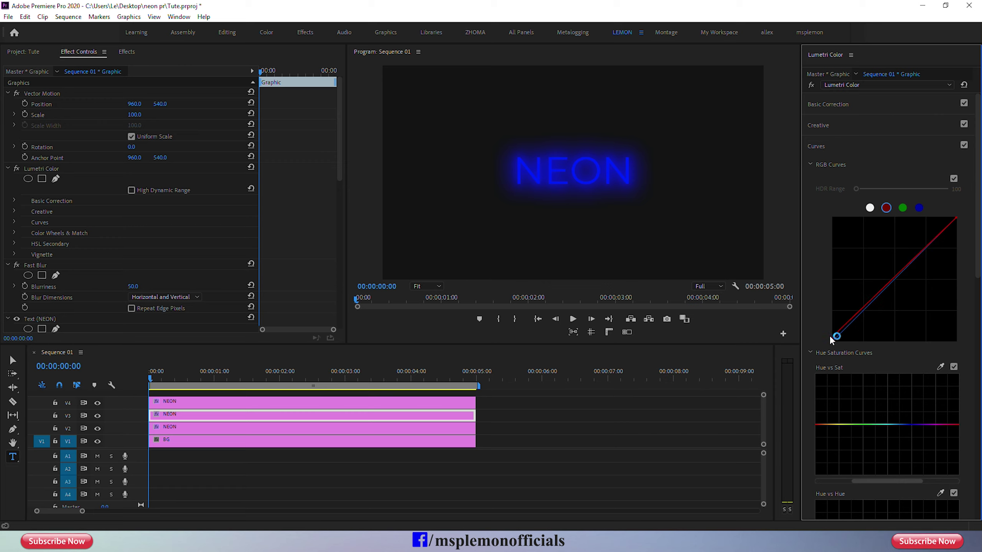
mouse_move(818, 314)
left_mouse_down()
mouse_move(821, 280)
mouse_move(807, 313)
left_mouse_up()
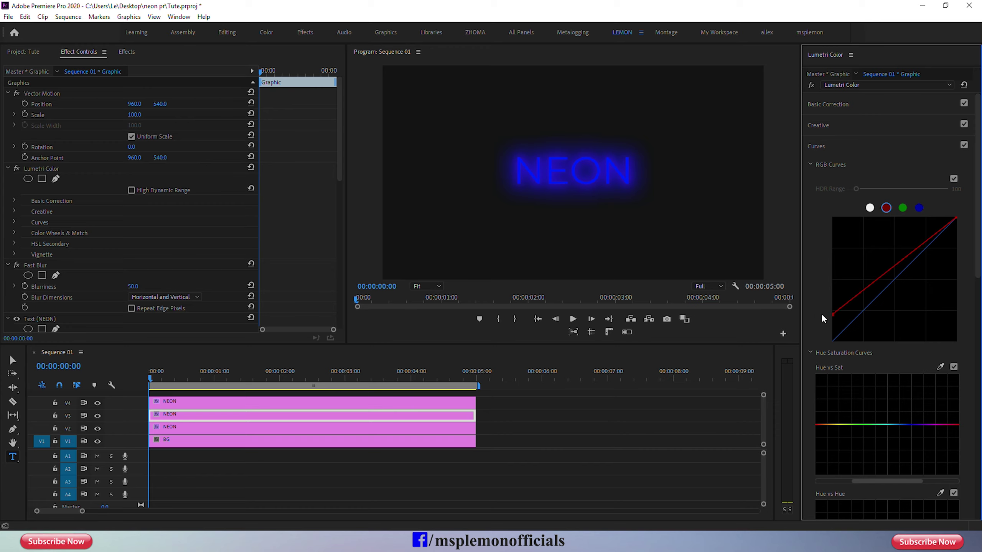
left_click(920, 209)
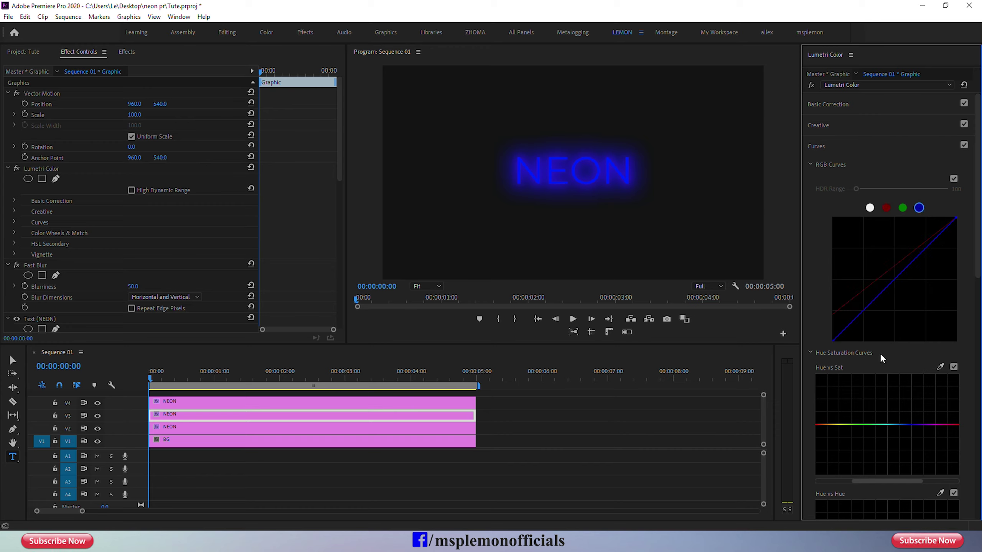
left_click_drag(836, 343, 883, 350)
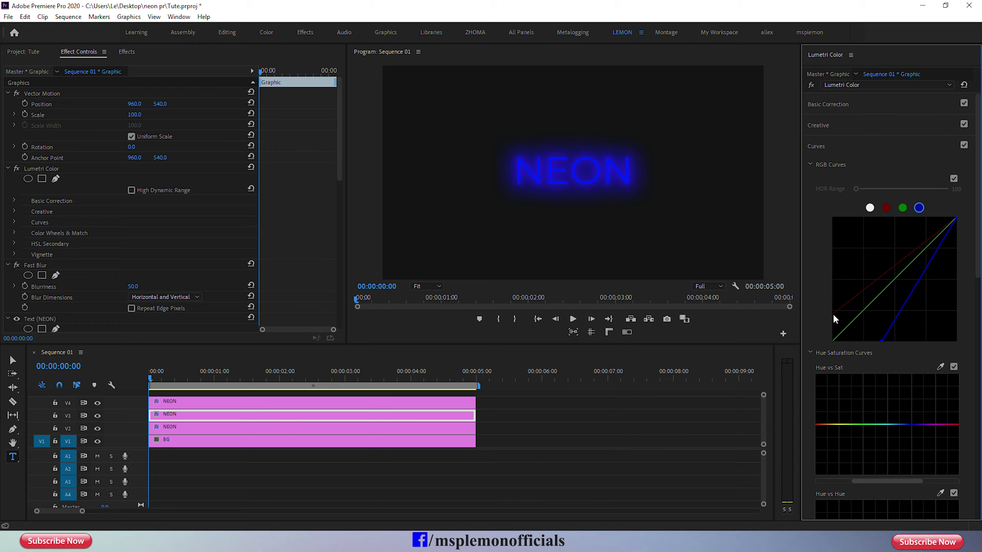
left_click(886, 208)
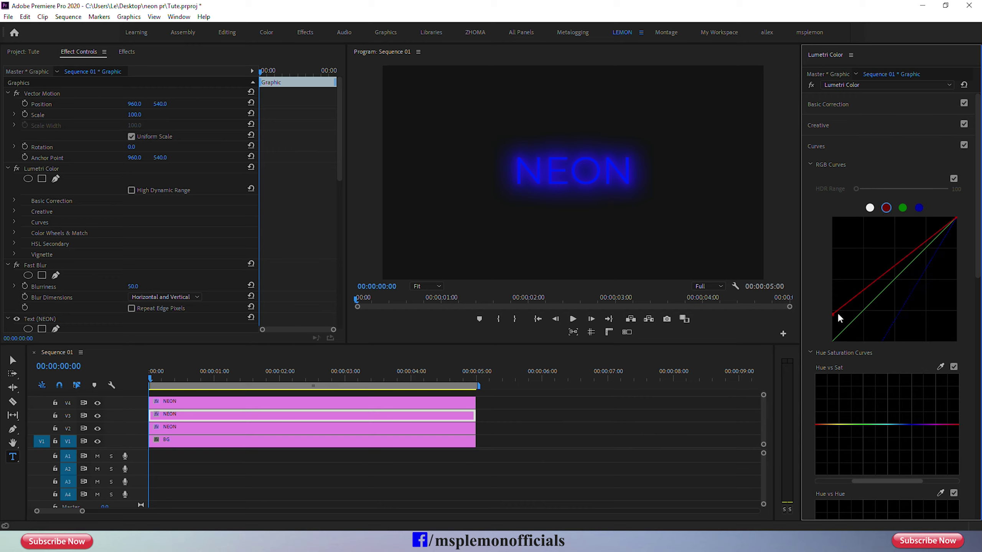
left_click_drag(832, 314, 821, 301)
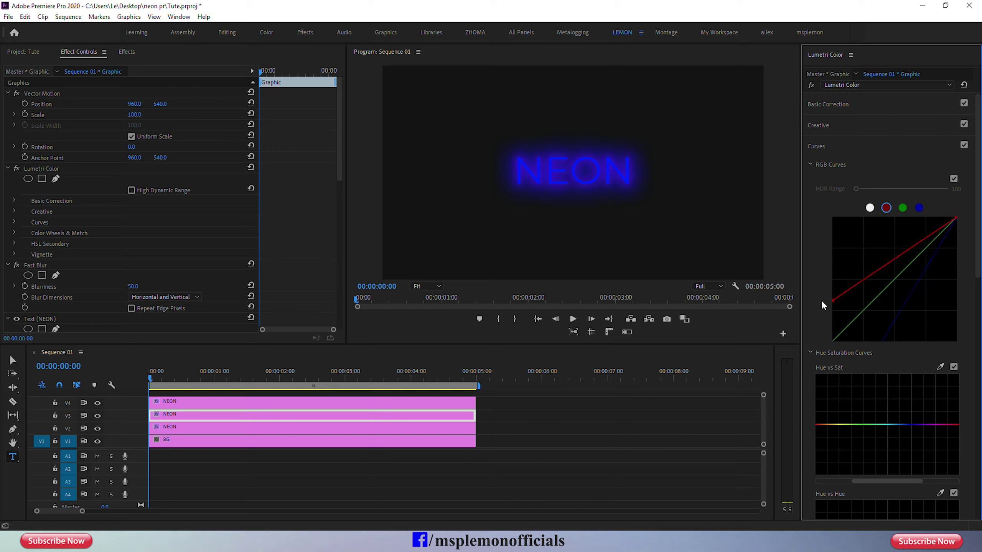
left_click(262, 404)
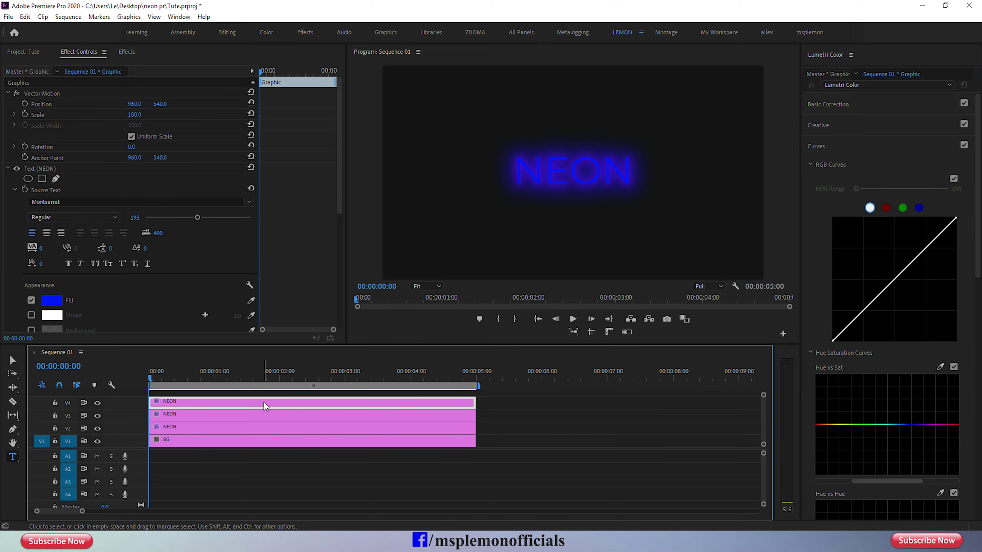
- Lift the top NEON copy's master curve shadows and park the playhead at 00:00:00:15
left_click(869, 209)
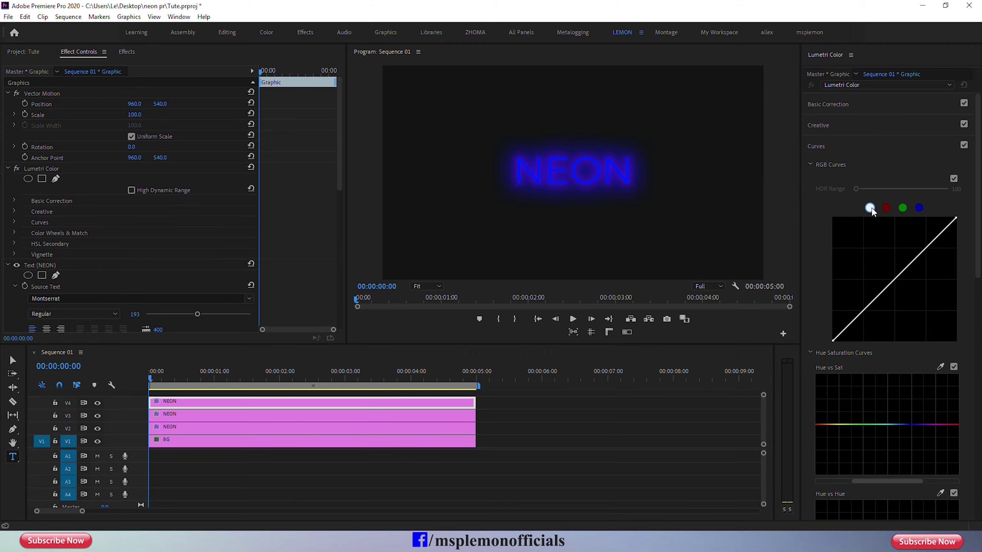
left_click_drag(834, 341, 790, 304)
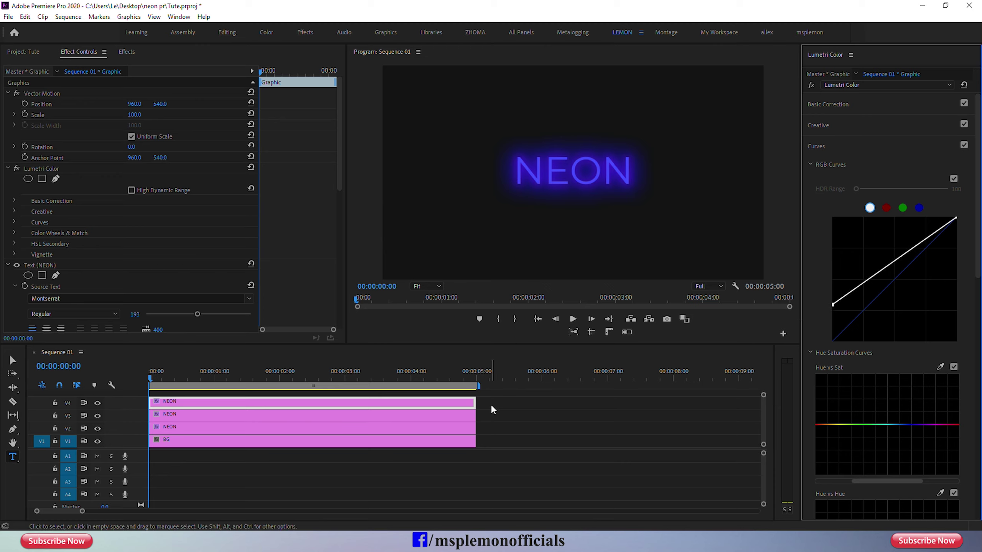
left_click(157, 379)
left_click_drag(159, 379, 151, 378)
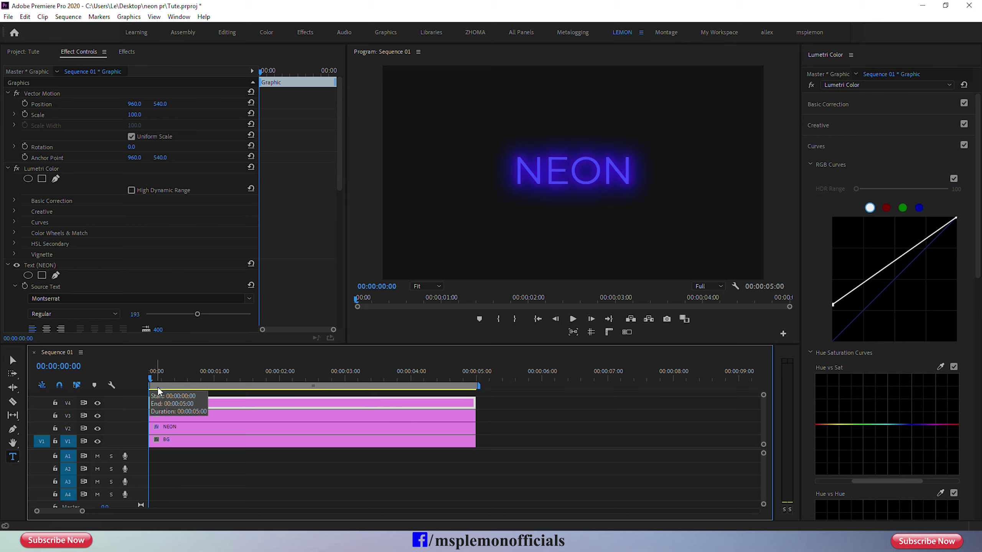
left_click_drag(154, 379, 191, 383)
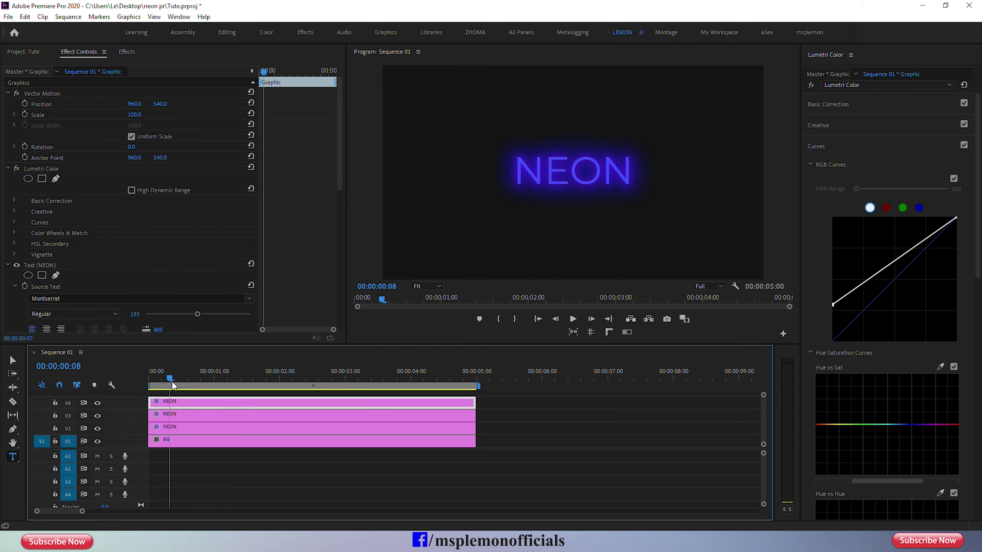
- Trim the V2 and V3 glow clips to start at 00:00:00:15 and zoom in for cutting
left_click(189, 416)
left_click_drag(149, 427, 187, 426)
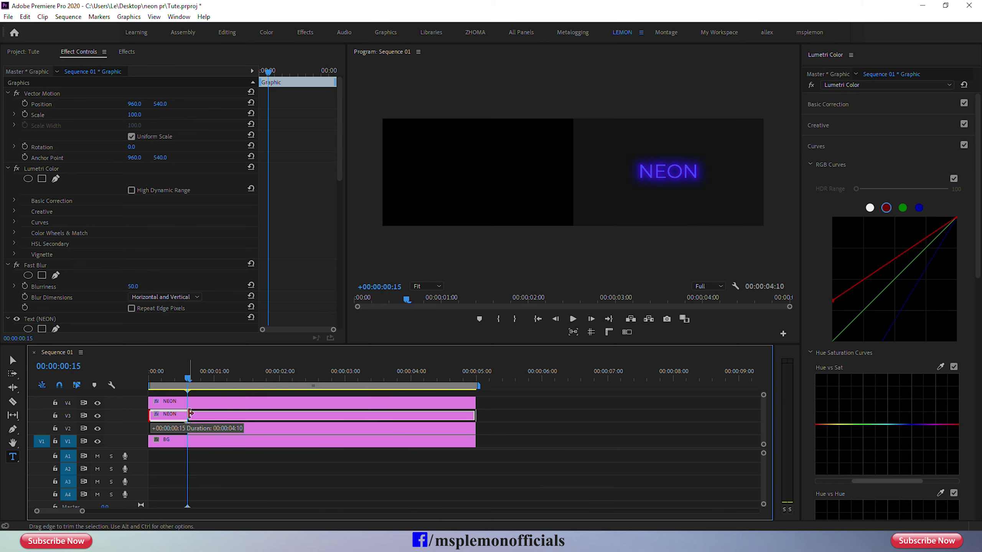
left_click_drag(151, 416, 187, 416)
key("equal")
key("equal")
key("equal")
key("ctrl+k")
- Delete one short glow segment to leave a gap and play back the flicker
key("v")
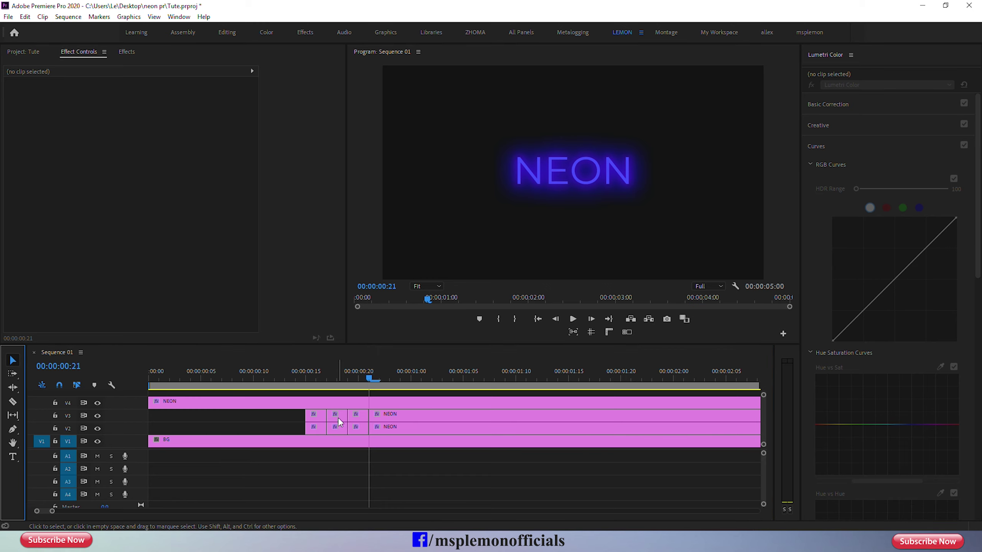
left_click(338, 418)
key("Delete")
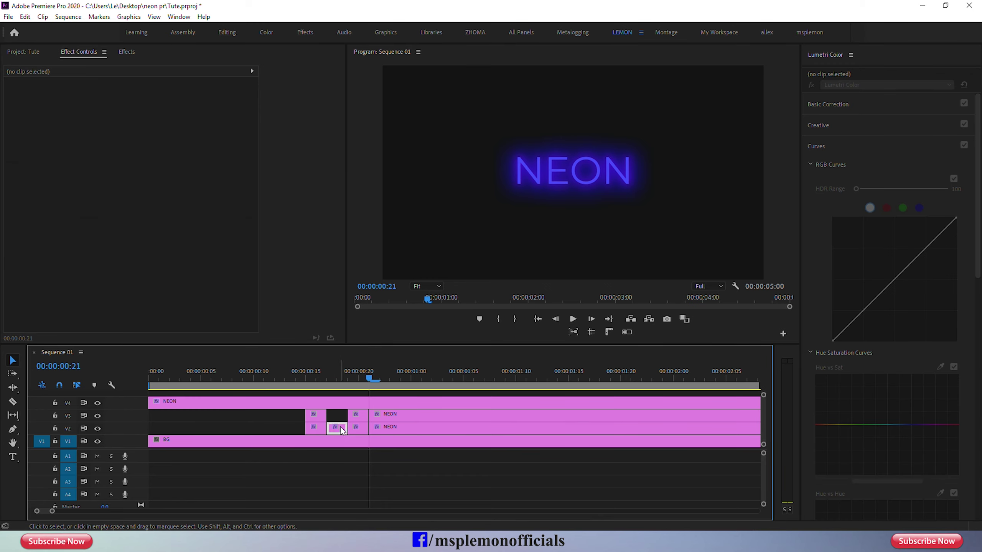
key("minus")
key("minus")
key("minus")
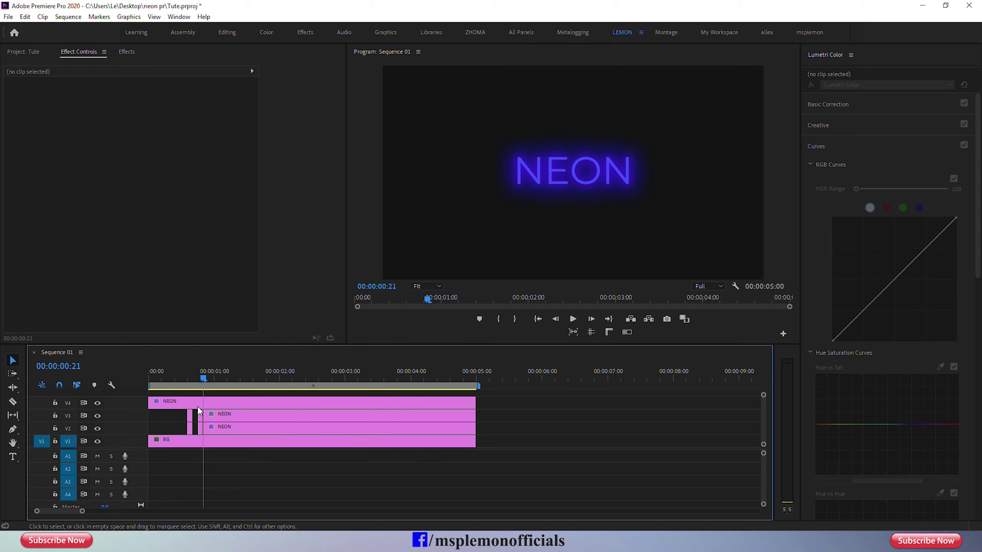
key("Home")
key("space")
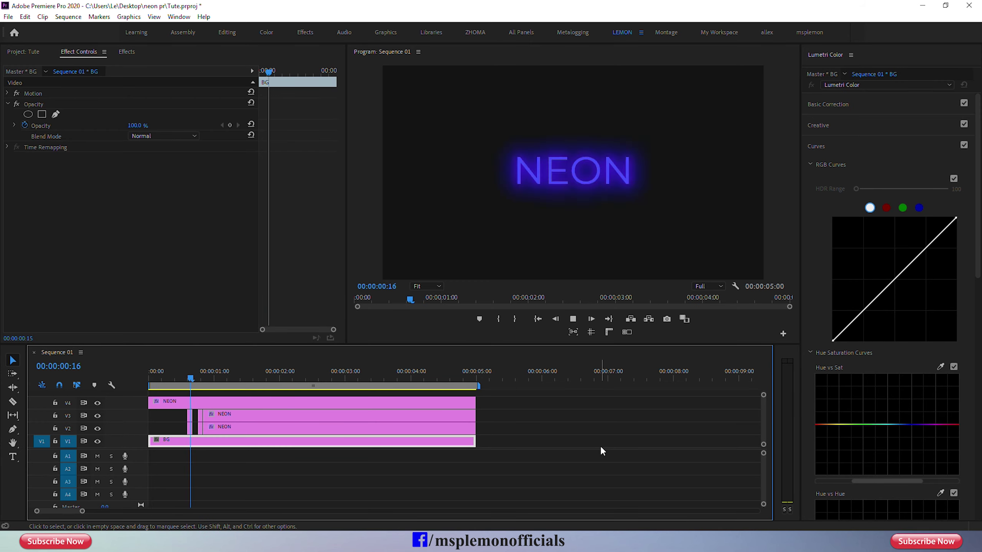
- Cut both glow clips at 00:00:00:23 and delete the short pieces before the cut
left_click_drag(188, 379, 206, 381)
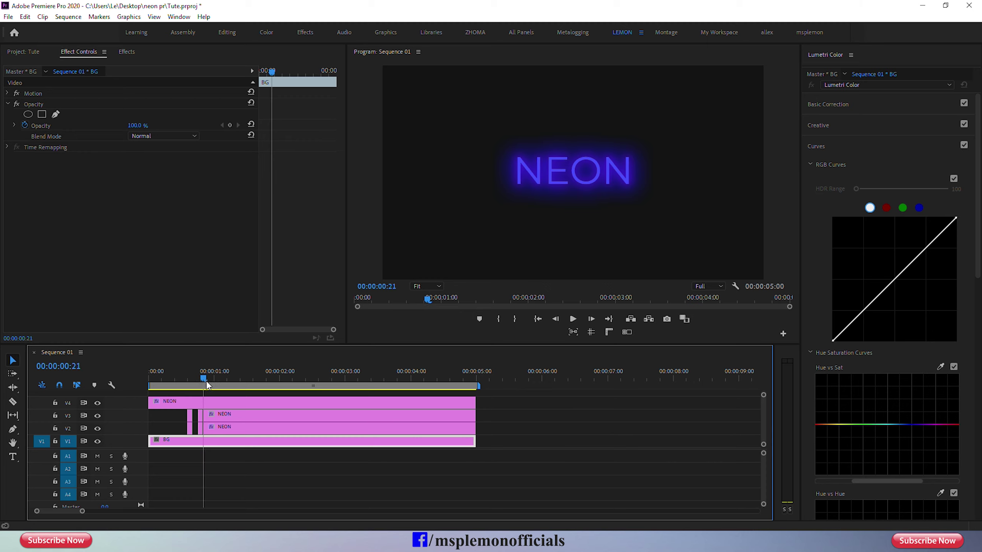
key("equal")
key("equal")
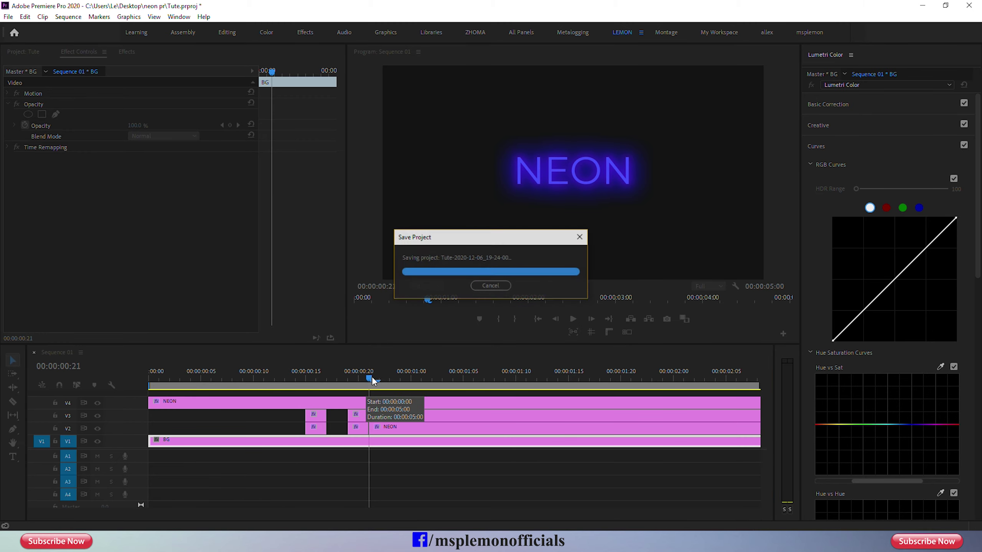
key("Right")
key("Right")
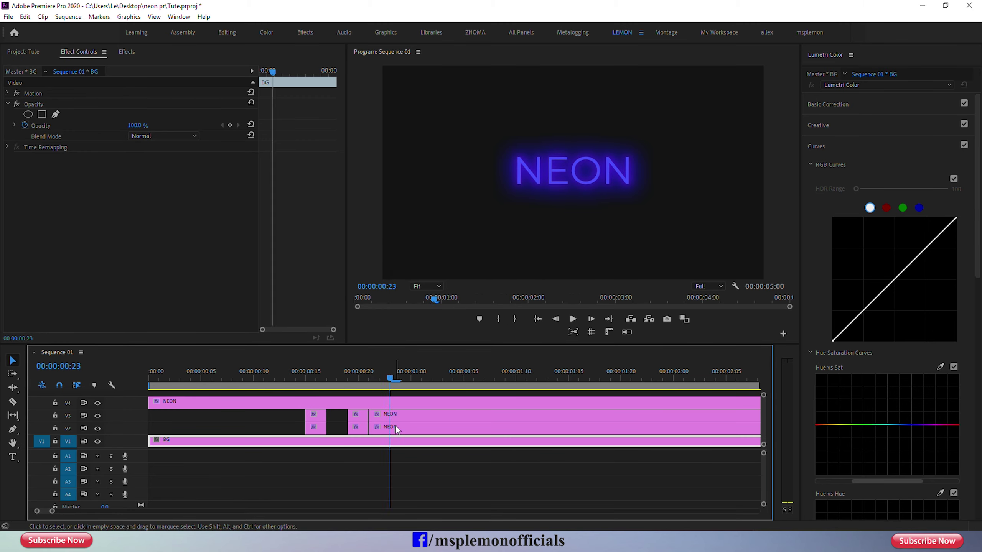
left_click(13, 401)
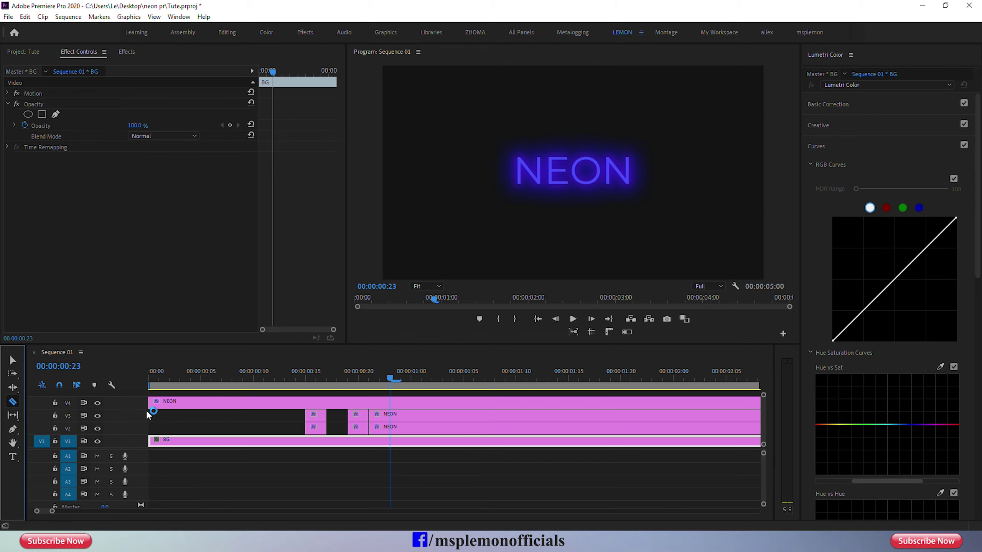
left_click(391, 415)
left_click(390, 426)
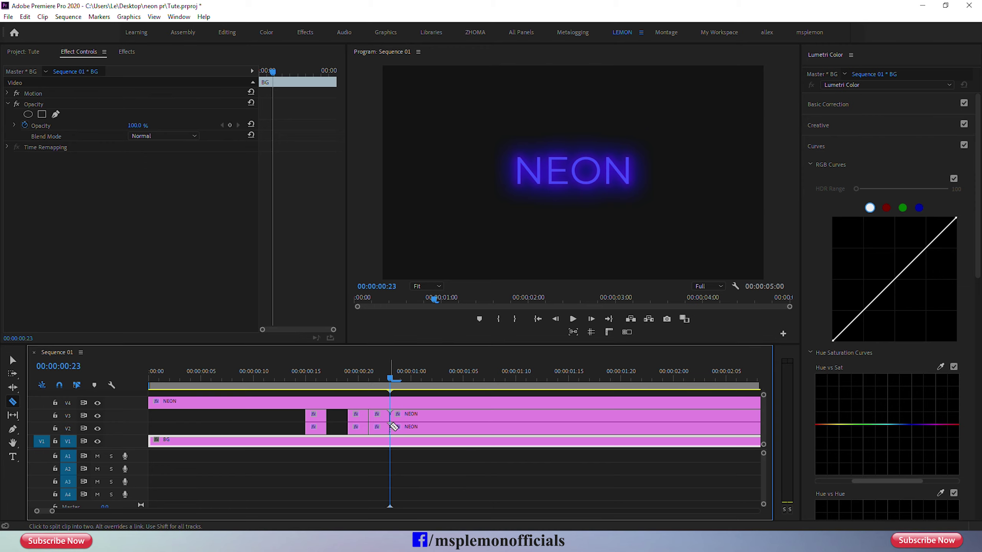
left_click(13, 360)
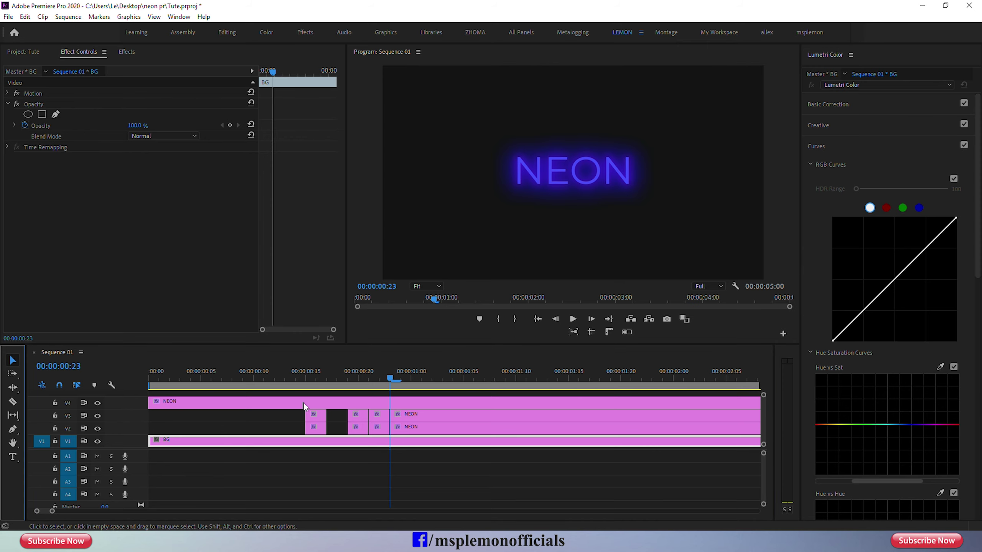
left_click(378, 415)
key("Delete")
left_click(379, 427)
key("Delete")
key("minus")
key("minus")
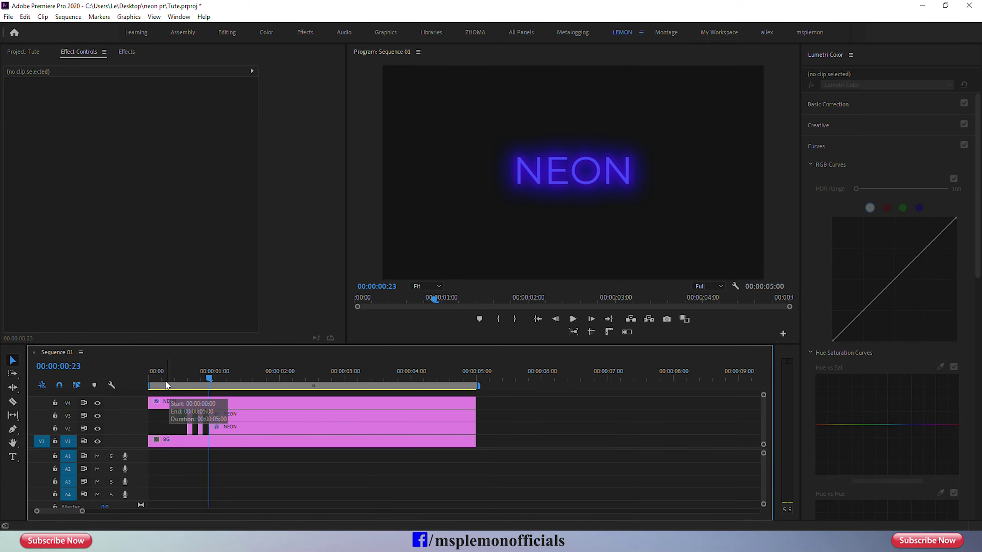
- Nest the three NEON clips into a sequence named 'neon effect' above BG
left_click(154, 379)
right_click(247, 413)
left_click(248, 314)
type("neon effect")
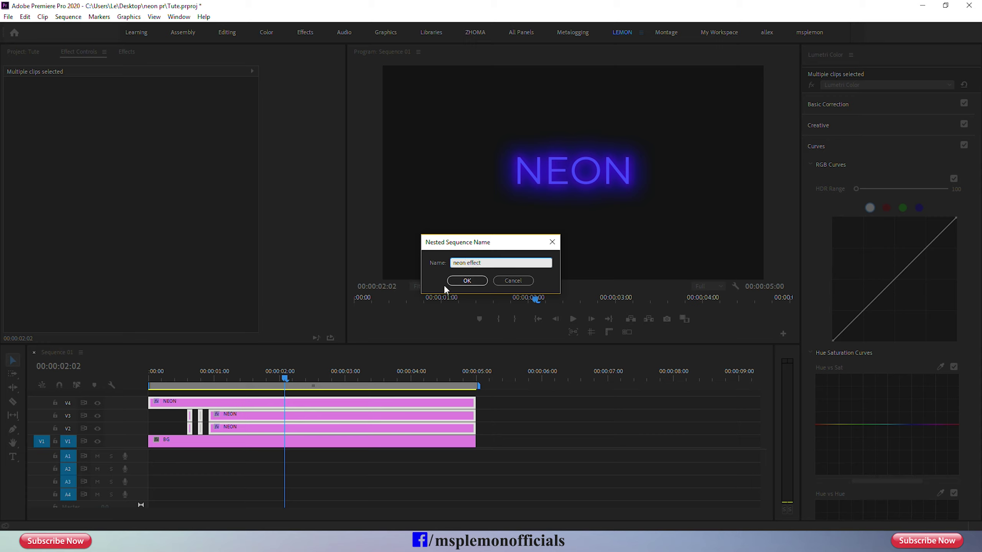
left_click(464, 281)
left_click(169, 440)
key("Home")
- Keyframe the nested neon clip's Motion Scale, reaching 115.0 at 00:00:04:14
left_click(168, 429)
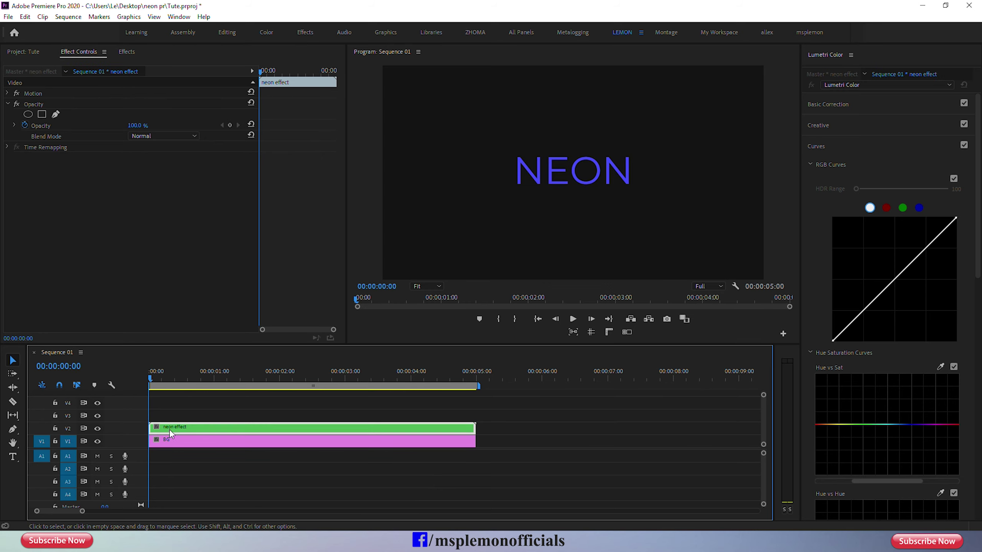
left_click(7, 93)
left_click(38, 114)
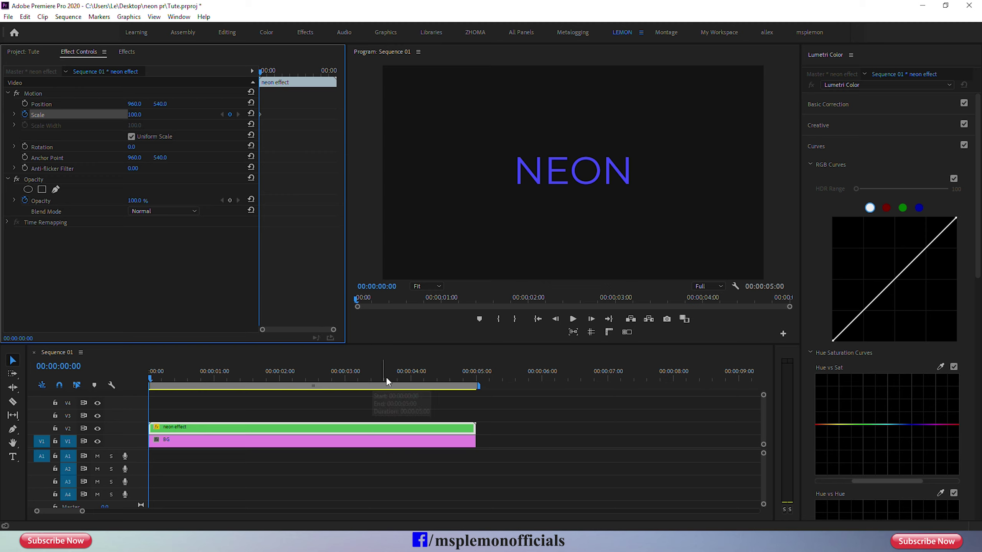
left_click(448, 377)
left_click(137, 115)
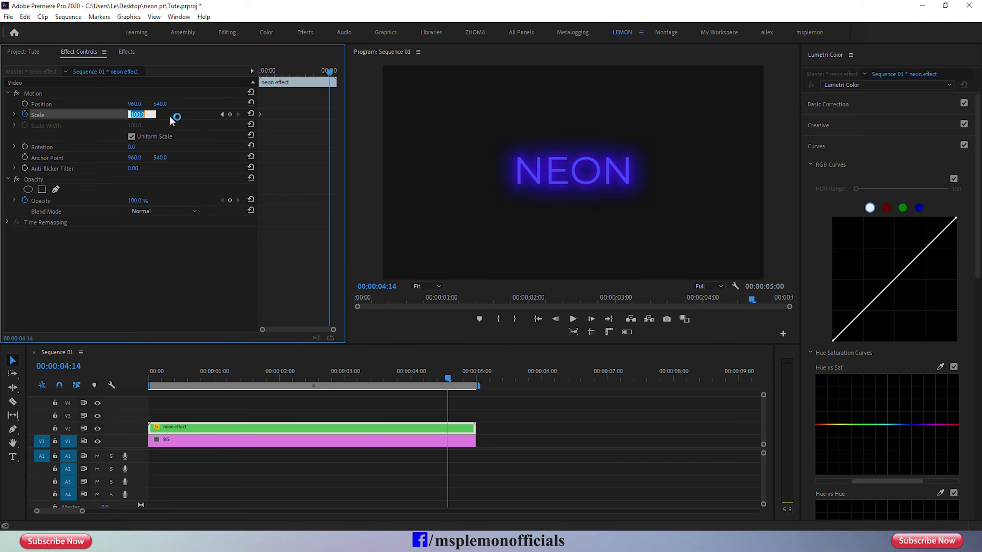
type("115")
key("Return")
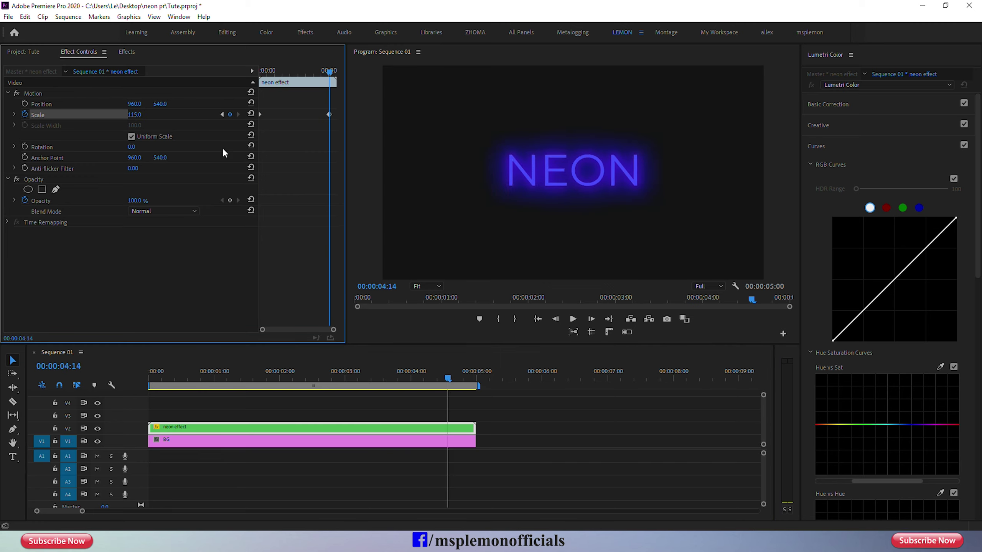